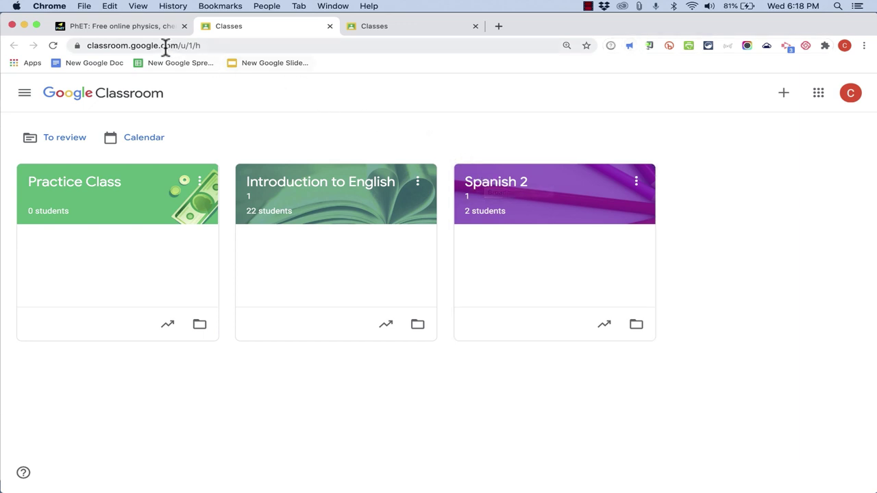
# Open the PhET simulations catalogue and compare its Browse and Filter views
pyautogui.click(137, 26)
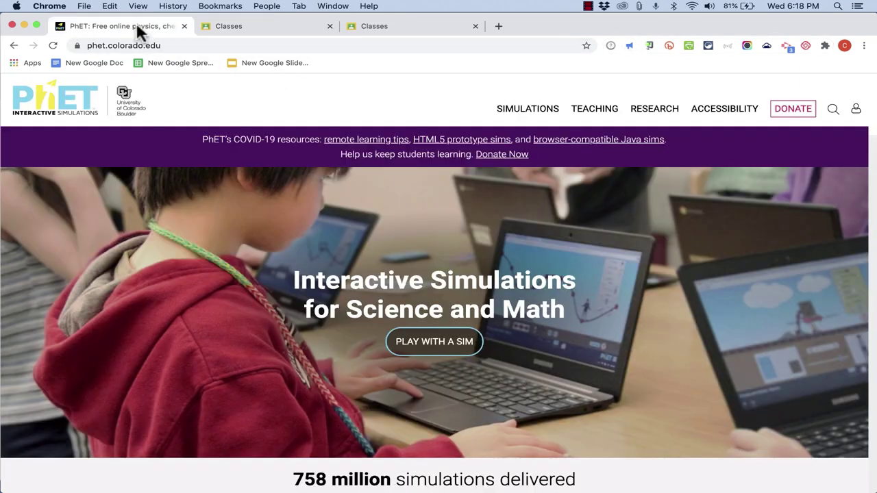
pyautogui.click(227, 22)
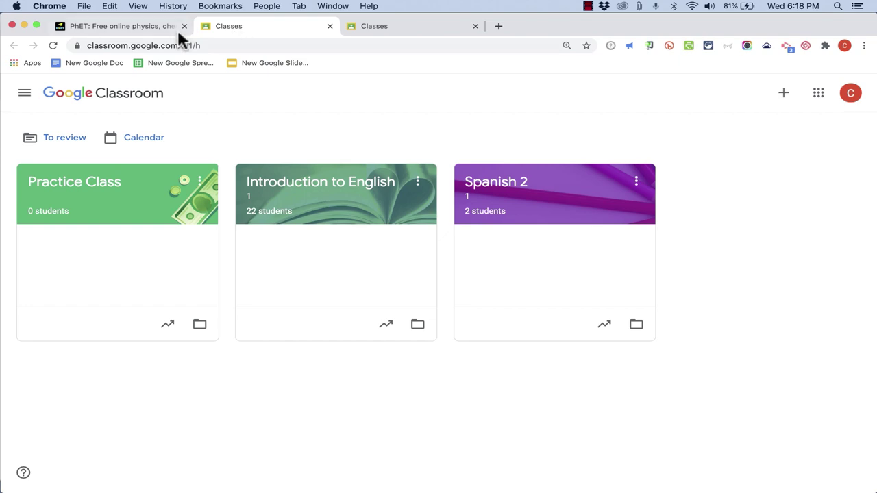
pyautogui.click(143, 26)
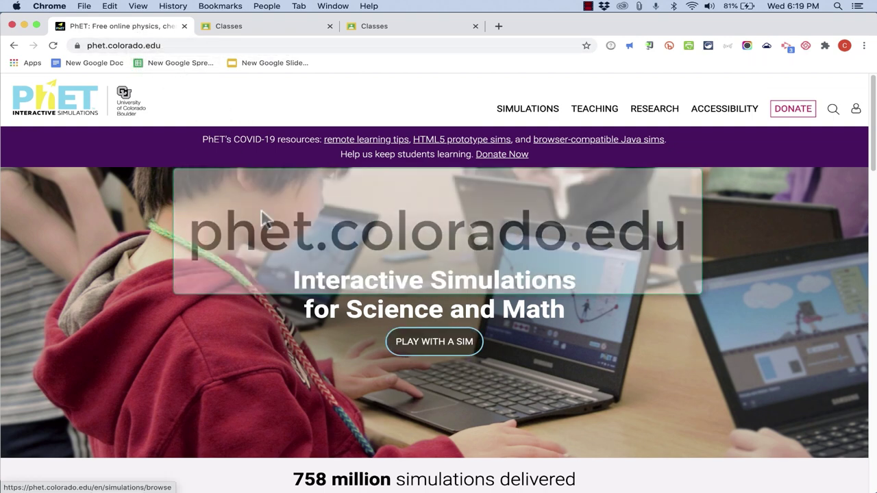
pyautogui.click(437, 346)
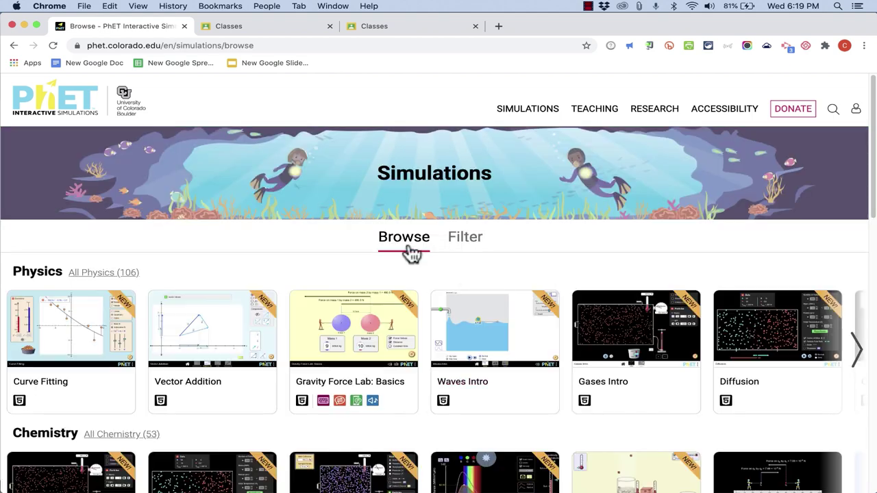
pyautogui.click(465, 246)
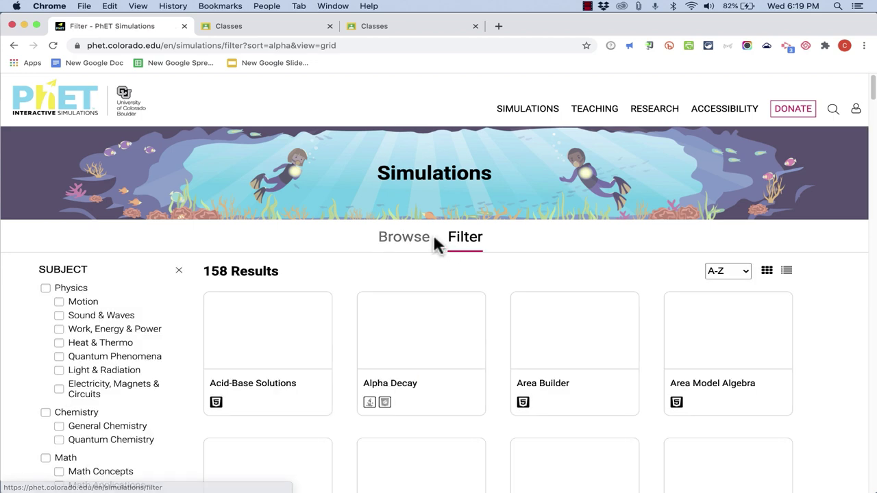
pyautogui.scroll(-5, 415, 243)
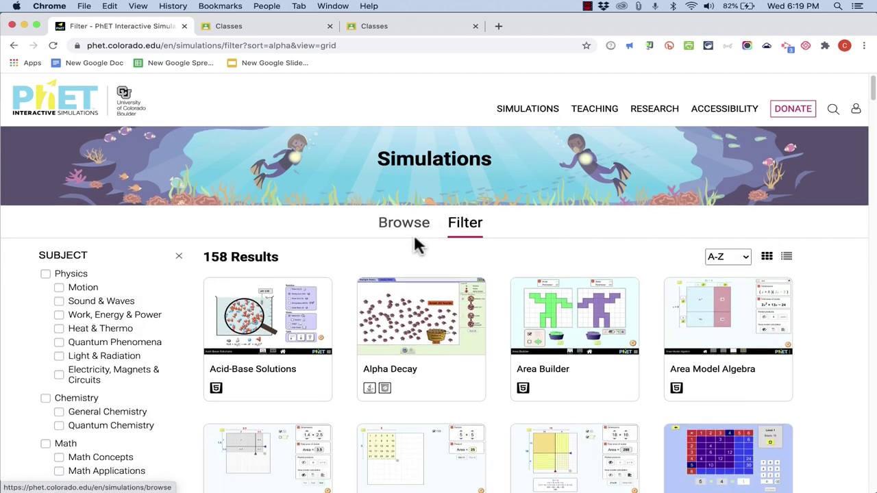
pyautogui.scroll(5, 419, 251)
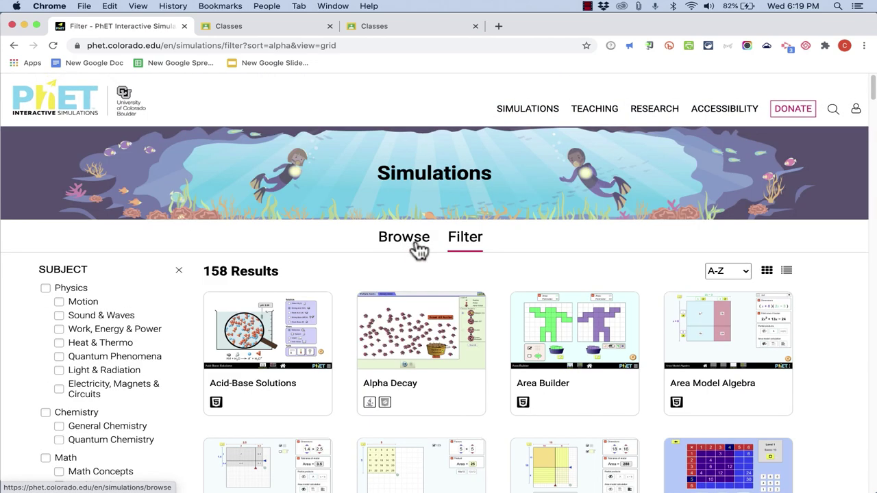
pyautogui.click(417, 248)
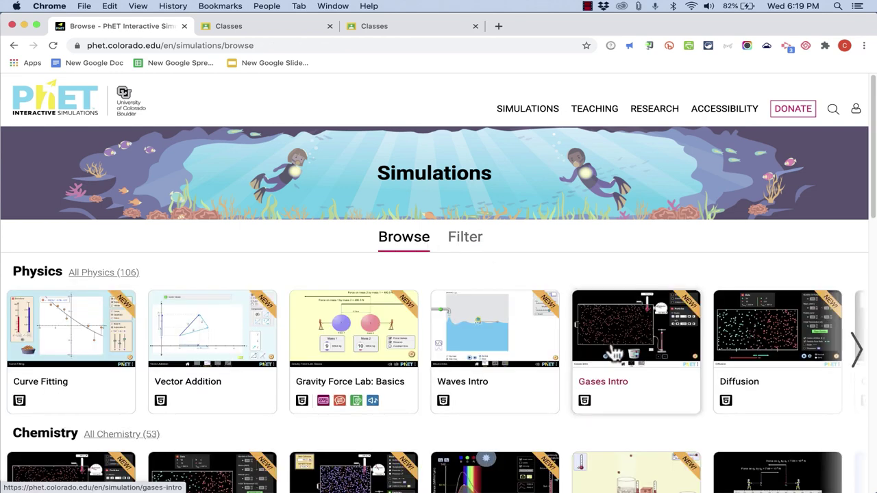
# Open the Blackbody Spectrum simulation from the Chemistry section and run it
pyautogui.scroll(-6, 611, 351)
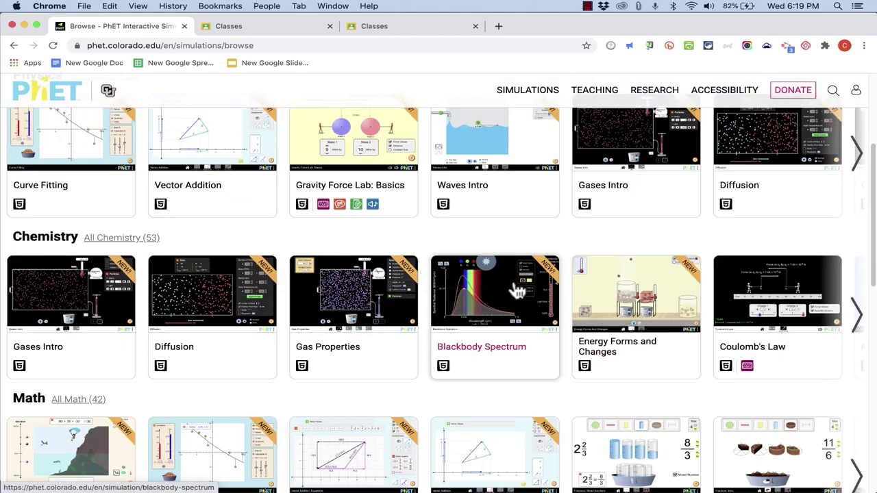
pyautogui.click(513, 290)
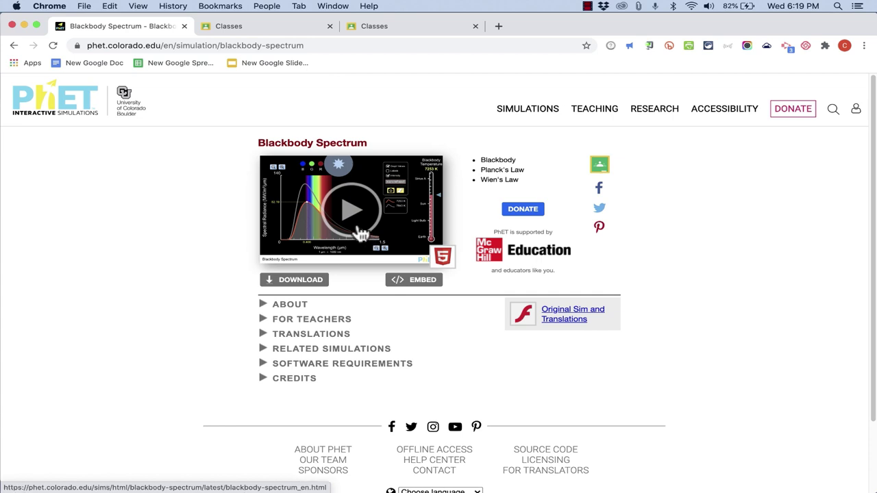
pyautogui.click(353, 216)
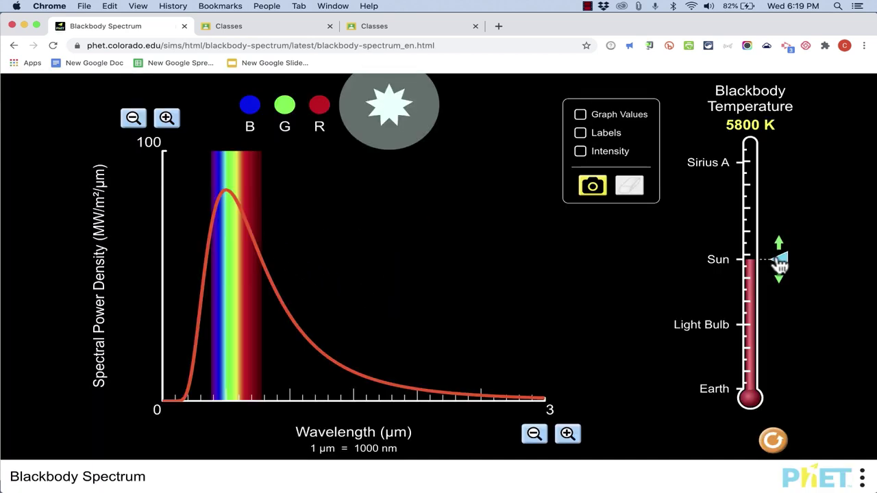
# Lower the blackbody temperature to 4300 K, show graph values, labels and intensity, and move the curve marker to about 0.461 µm
pyautogui.moveTo(778, 259); pyautogui.dragTo(766, 301)
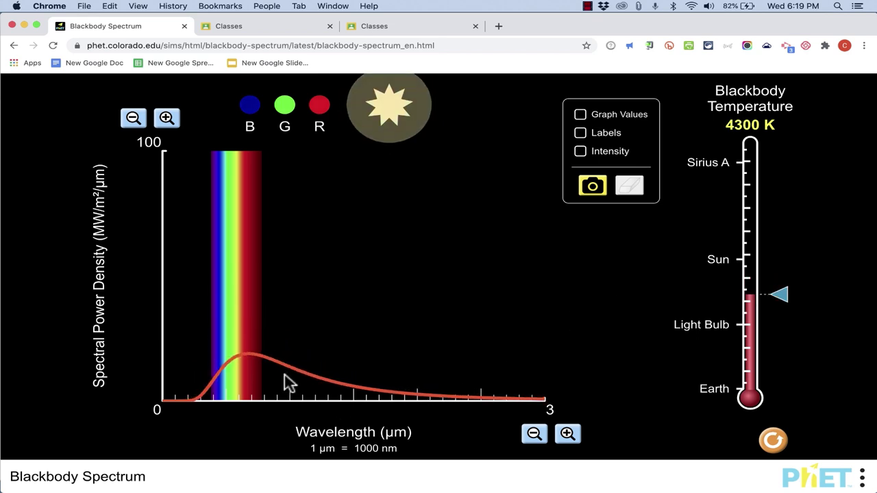
pyautogui.click(595, 119)
pyautogui.click(587, 135)
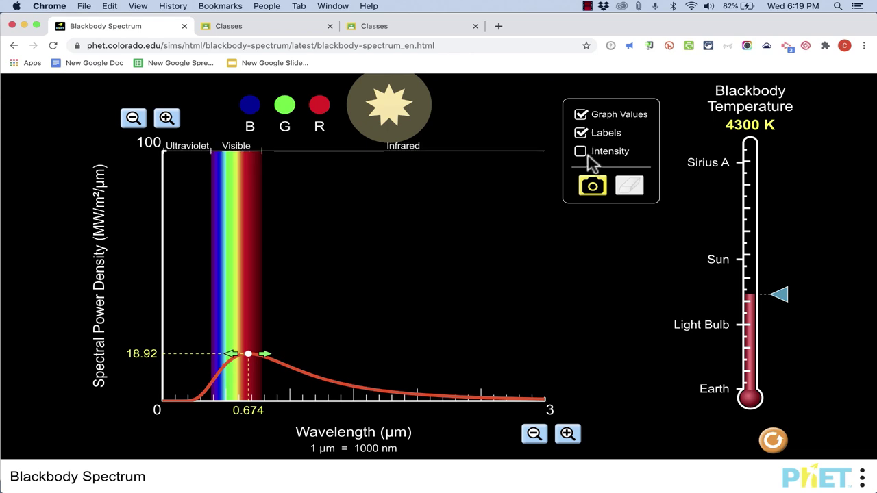
pyautogui.click(587, 154)
pyautogui.moveTo(247, 353)
pyautogui.mouseDown()
pyautogui.moveTo(283, 363)
pyautogui.moveTo(356, 358)
pyautogui.moveTo(152, 391)
pyautogui.moveTo(204, 391)
pyautogui.moveTo(191, 394)
pyautogui.mouseUp()
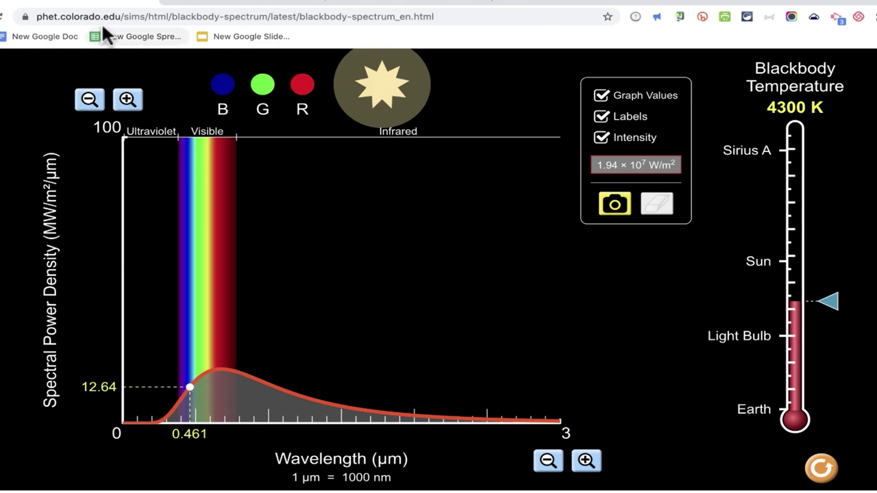
# Leave the Blackbody Spectrum simulation and open the Gravity Force Lab: Basics page from the simulations catalogue
pyautogui.click(2, 16)
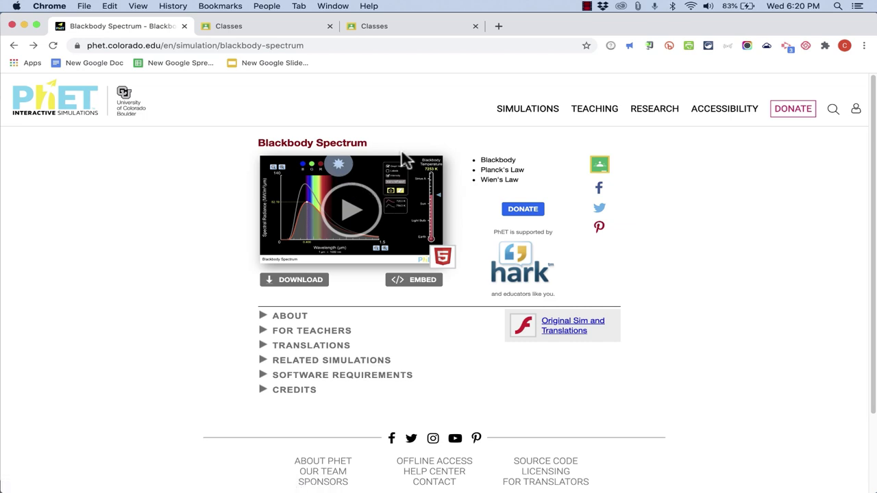
pyautogui.click(13, 45)
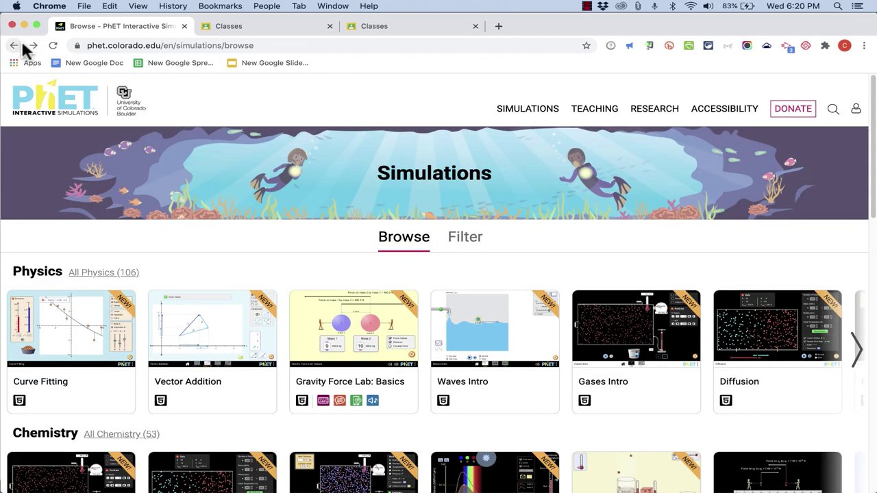
pyautogui.click(379, 348)
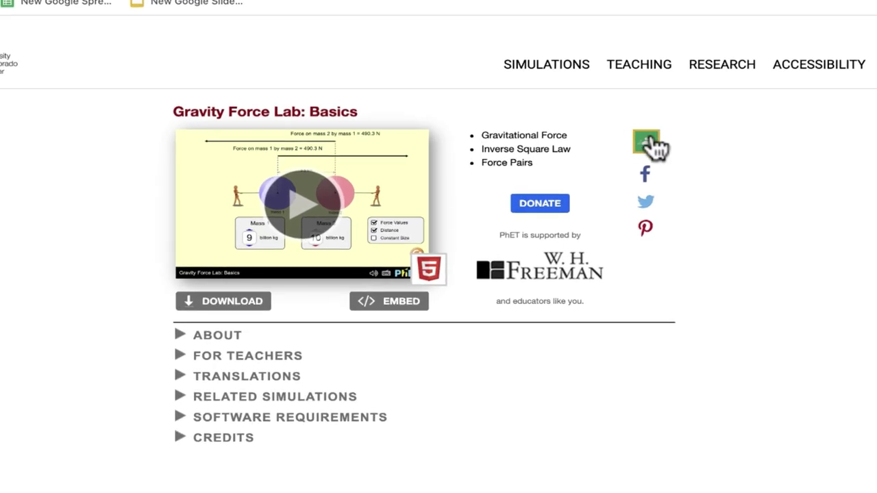
# Start sharing Gravity Force Lab: Basics to Google Classroom and switch to the teacher account with the initial C
pyautogui.click(648, 142)
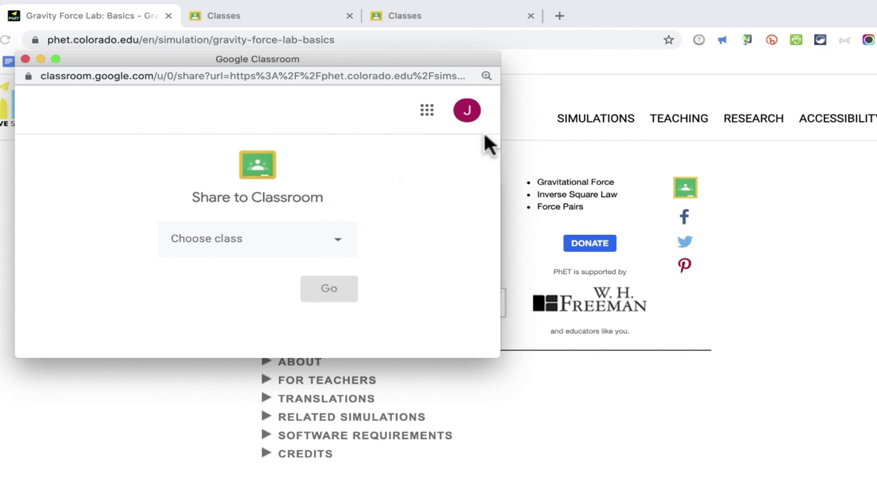
pyautogui.click(483, 113)
pyautogui.scroll(-3, 391, 240)
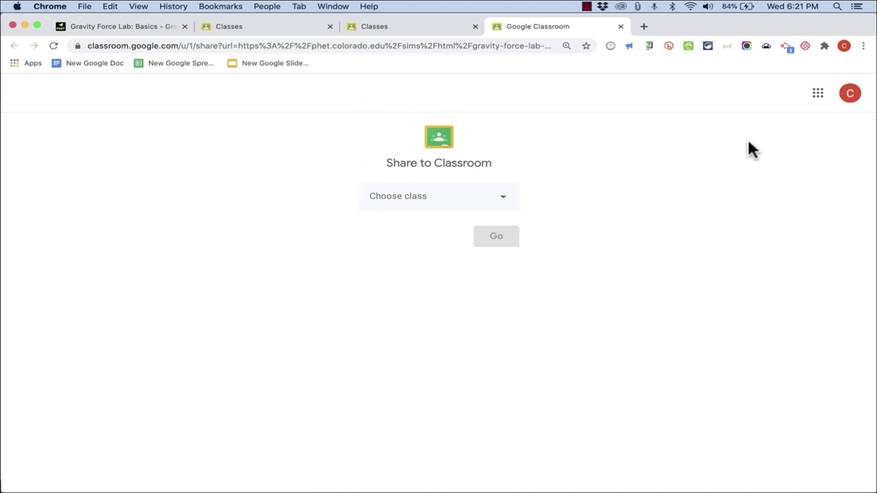
# Create a question for the Spanish 2 class reading "What have you learned from using this simulation?"
pyautogui.click(497, 202)
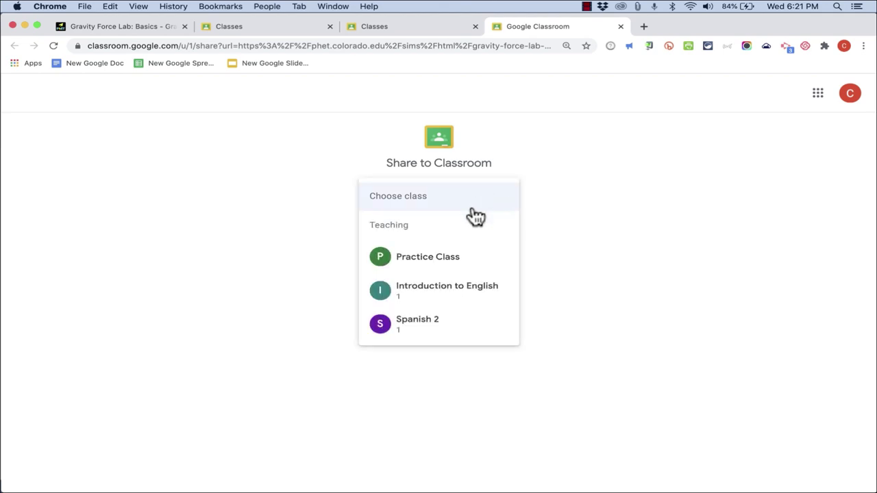
pyautogui.click(474, 321)
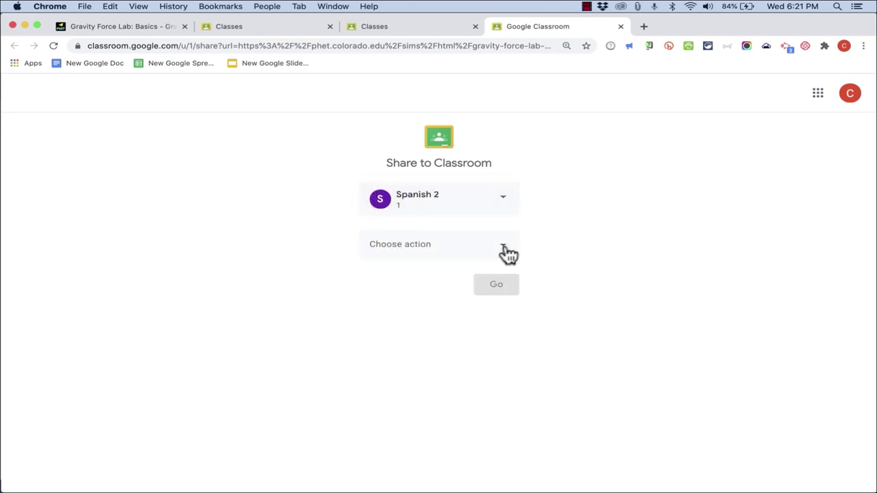
pyautogui.click(505, 253)
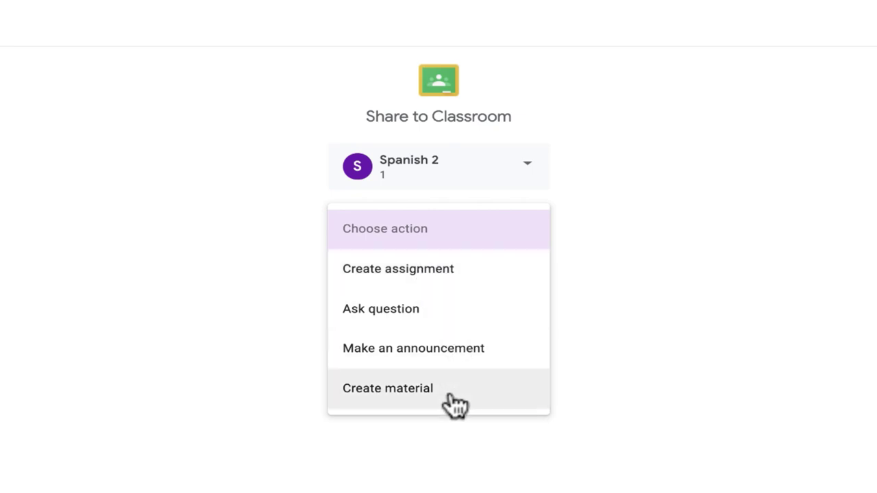
pyautogui.click(413, 315)
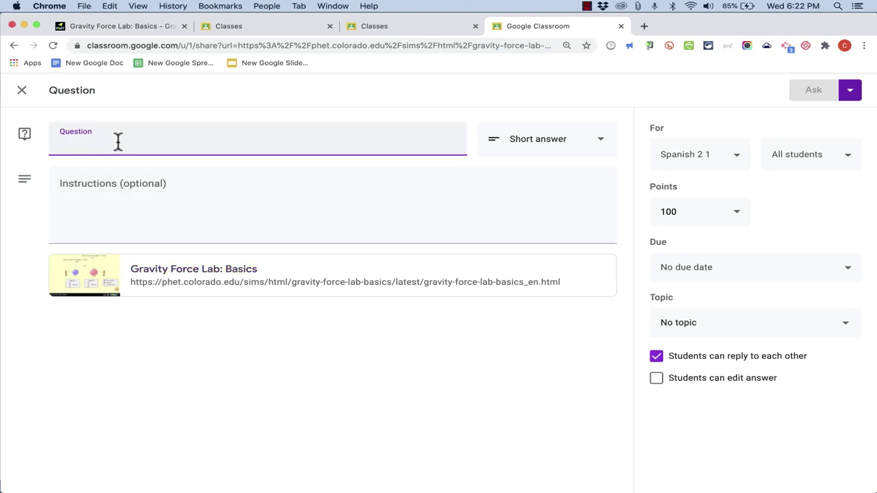
pyautogui.write('Wh')
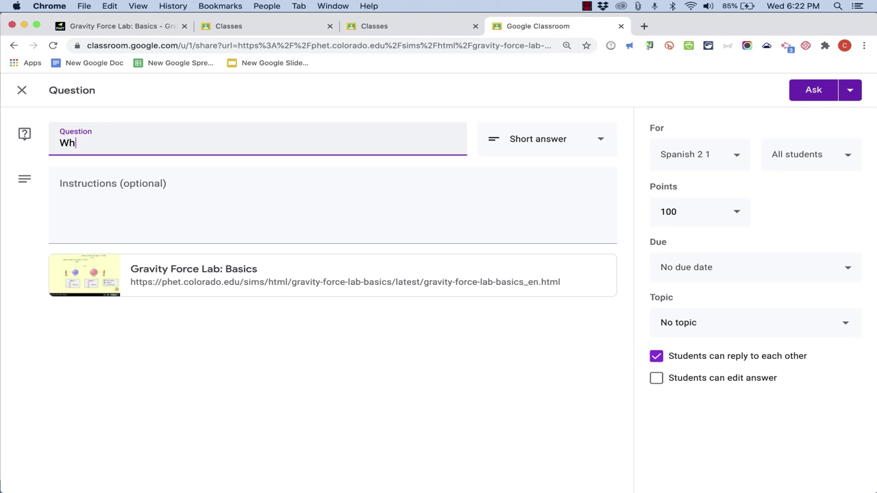
pyautogui.write('at have you learned from using this simulation?')
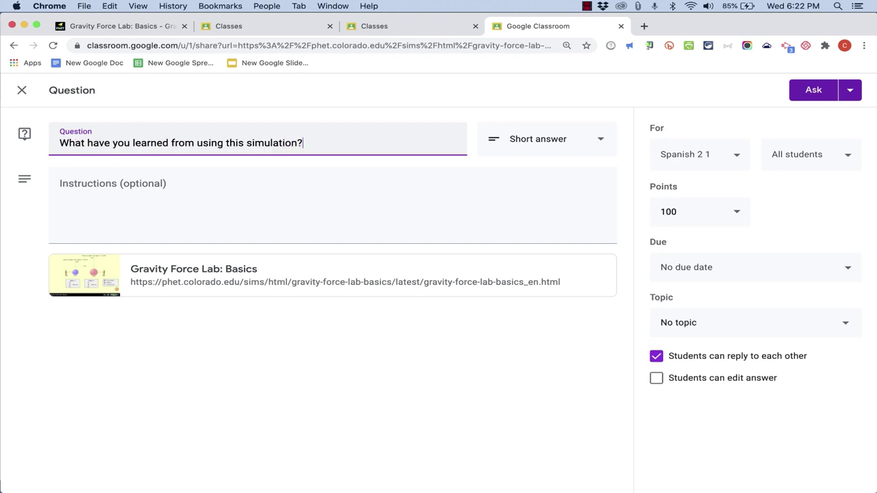
# Instruct: "Play with this simulation for at least 10 minutes, trying out all of the settings and variables. Then describe in detail what you've learned from the simulation."
pyautogui.click(159, 189)
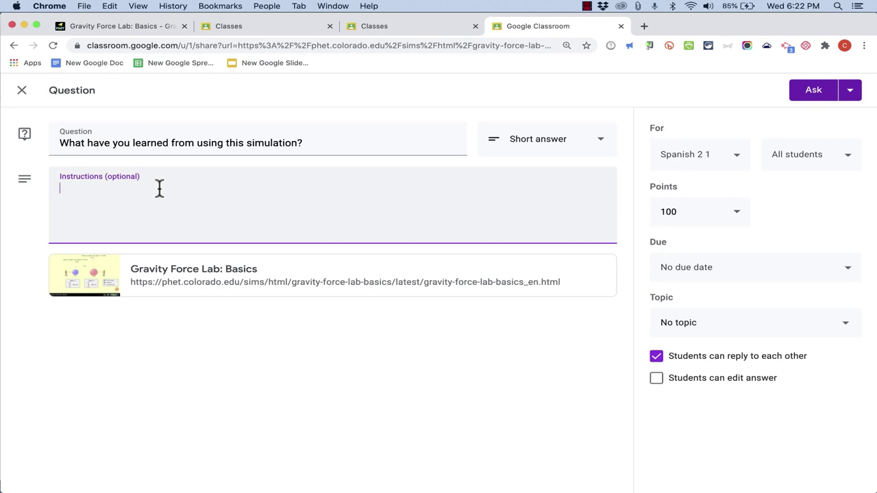
pyautogui.write('Play with this simulation for at least 10 minutes, trying out all of the settings and variables.')
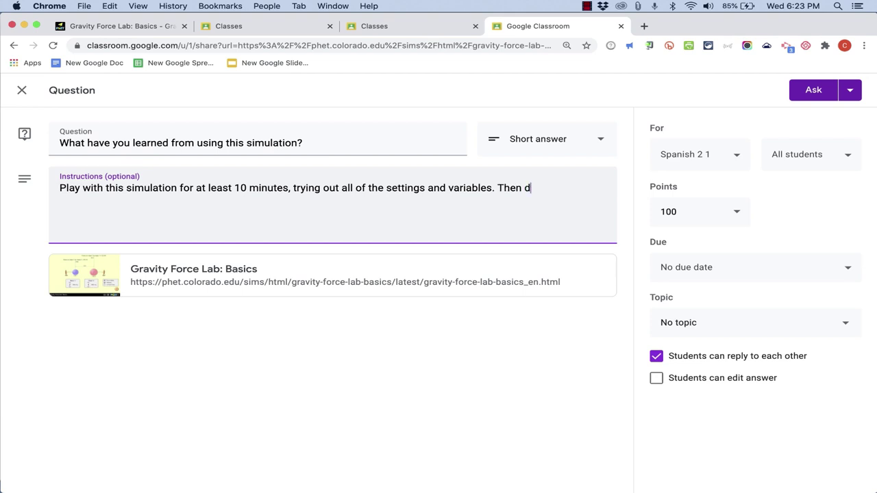
pyautogui.write("Then describe in detail what you've learned")
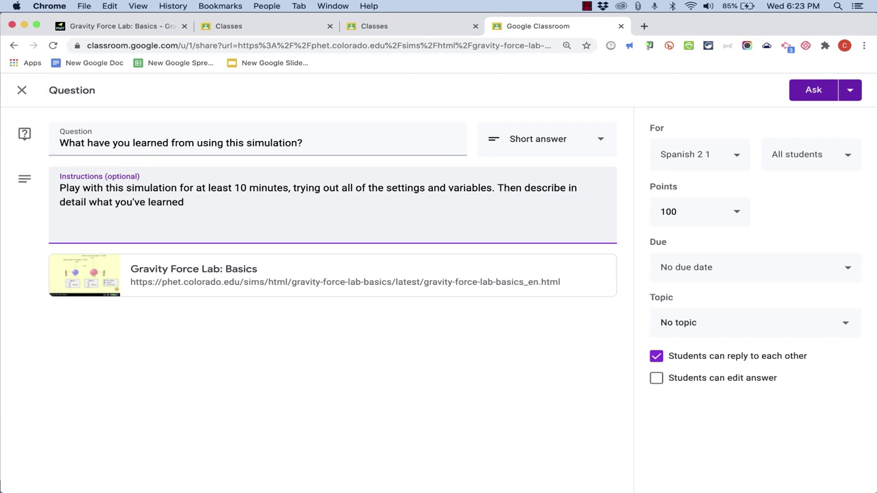
pyautogui.write(' from the simulation.')
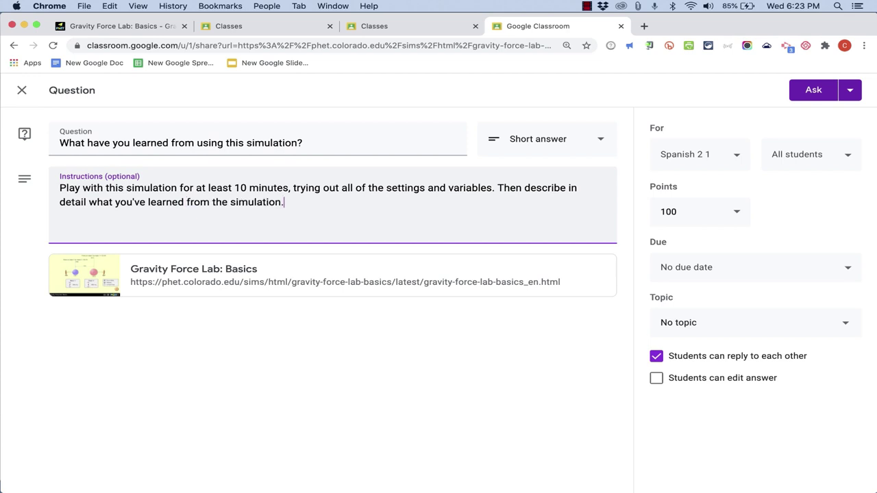
# Make the question ungraded with student replies and answer editing turned off, and post it to the class
pyautogui.click(737, 217)
pyautogui.click(699, 241)
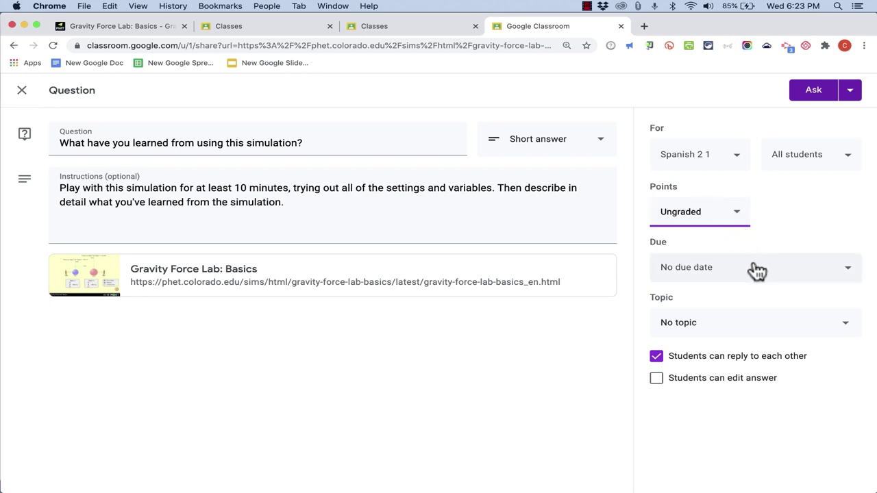
pyautogui.click(656, 358)
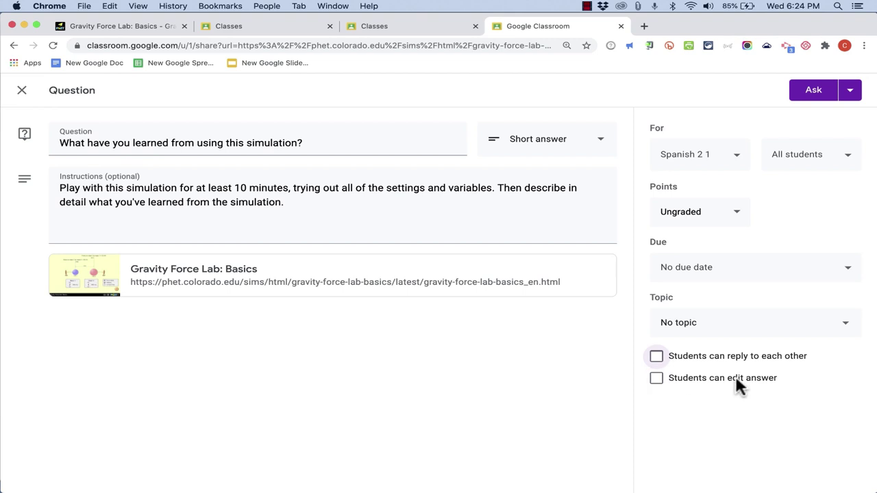
pyautogui.click(656, 378)
pyautogui.click(656, 358)
pyautogui.click(656, 378)
pyautogui.click(657, 358)
pyautogui.click(815, 91)
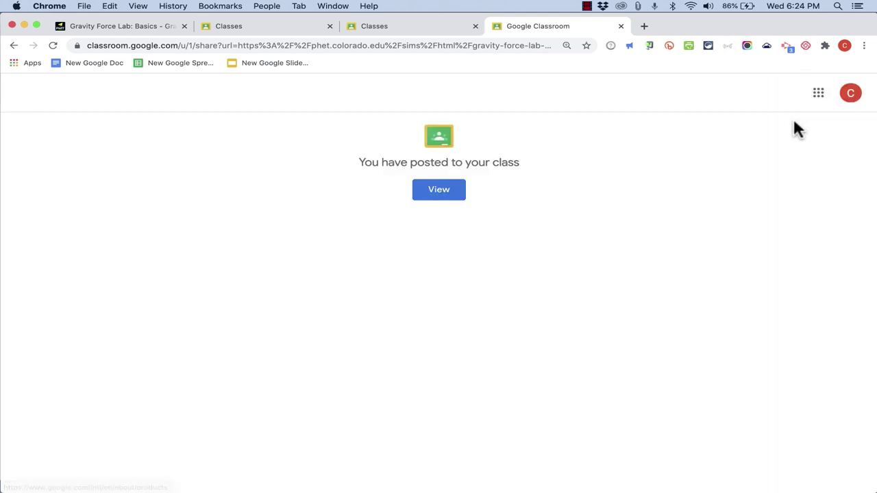
# Switch to the student account's Classroom and open the newly posted simulation question in Spanish 2
pyautogui.click(394, 26)
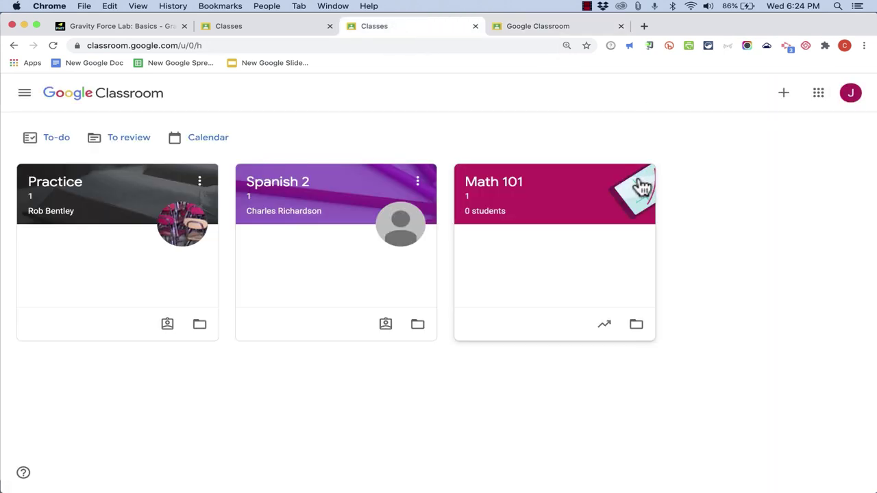
pyautogui.click(294, 183)
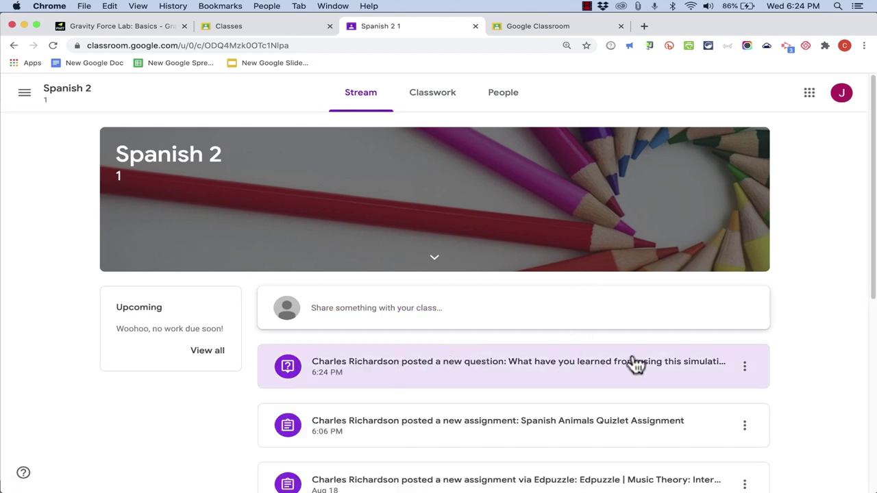
pyautogui.click(663, 371)
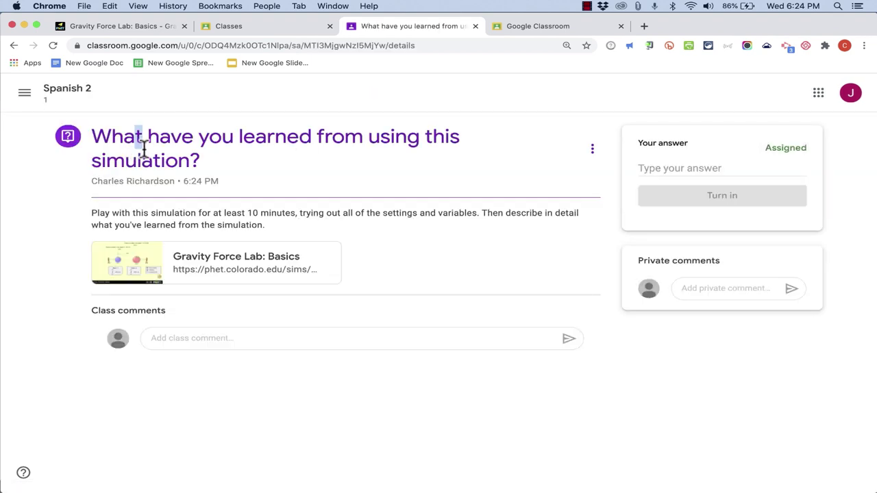
# Read the question and its instructions as the student, and open the attached Gravity Force Lab: Basics simulation
pyautogui.moveTo(141, 144); pyautogui.dragTo(207, 171)
pyautogui.click(122, 210)
pyautogui.moveTo(121, 213); pyautogui.dragTo(290, 233)
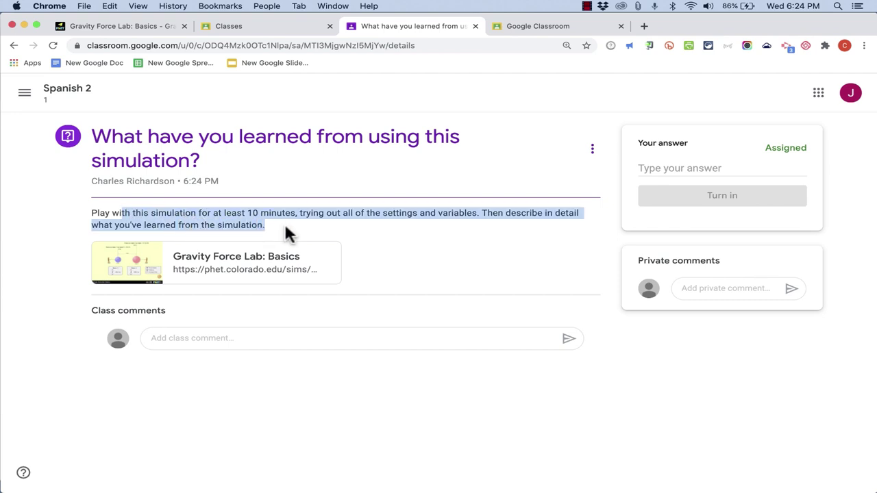
pyautogui.click(266, 256)
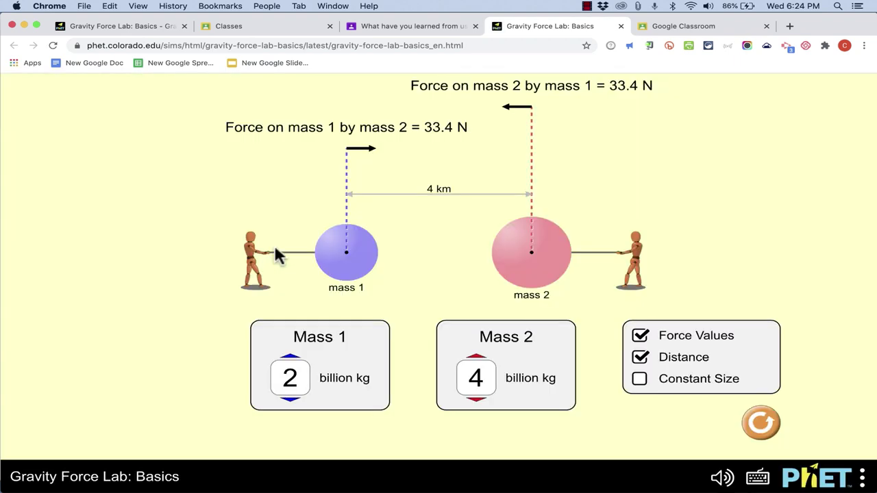
# Set Mass 1 to 10 billion kg and Mass 2 to 1 billion kg in the simulation
pyautogui.click(291, 358)
pyautogui.click(290, 357)
pyautogui.click(290, 359)
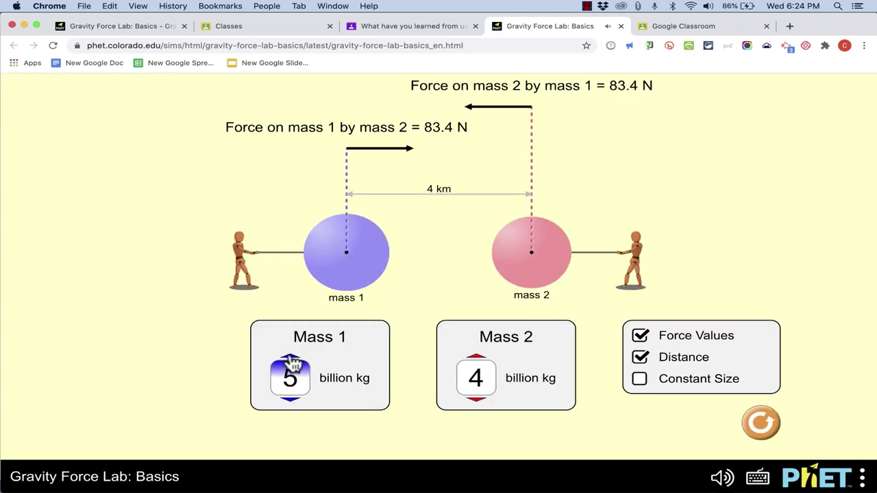
pyautogui.click(291, 359)
pyautogui.click(290, 359)
pyautogui.click(291, 359)
pyautogui.click(290, 359)
pyautogui.click(291, 359)
pyautogui.click(478, 400)
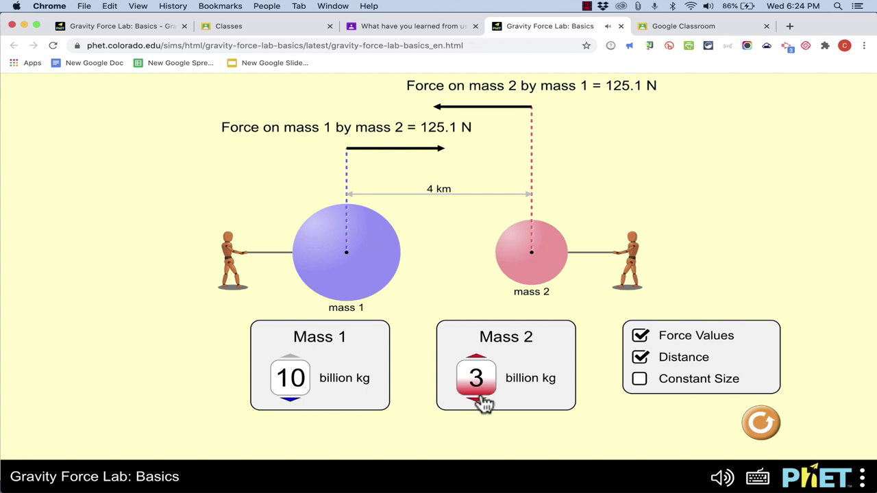
pyautogui.click(478, 400)
pyautogui.click(478, 400)
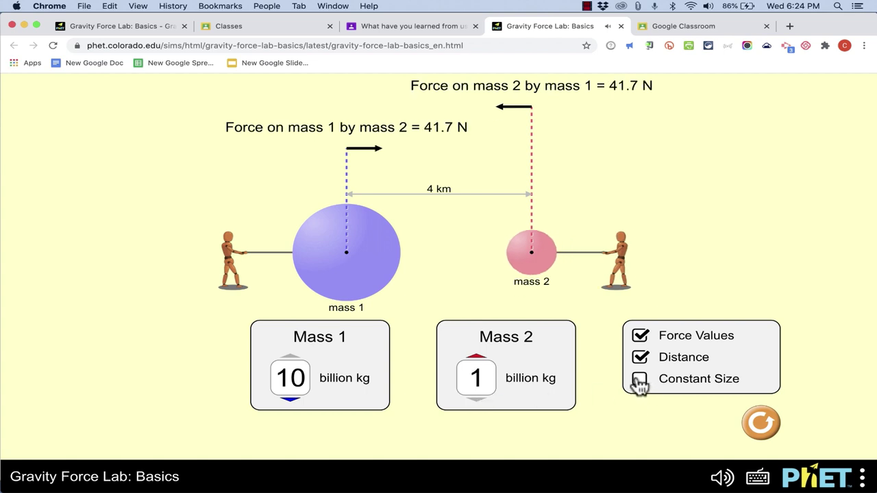
# Try the Constant Size option on and off, and reset and close the simulation to return to the question
pyautogui.click(641, 383)
pyautogui.click(641, 383)
pyautogui.click(774, 429)
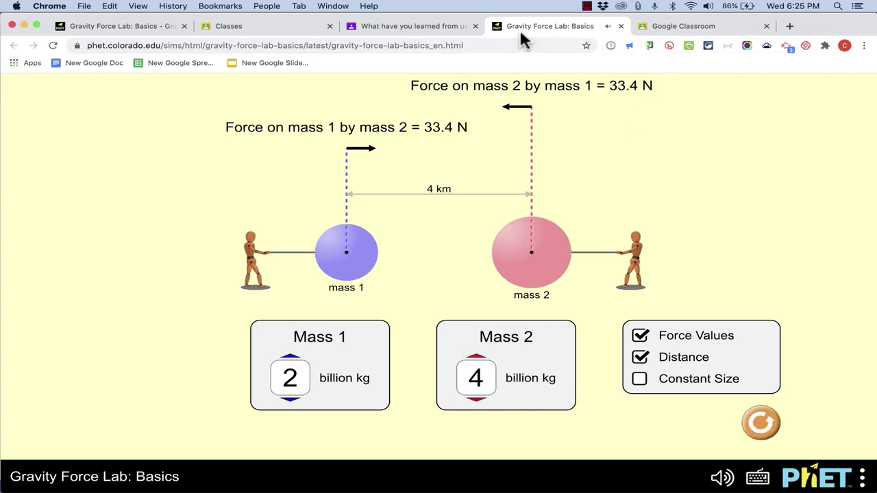
pyautogui.click(620, 26)
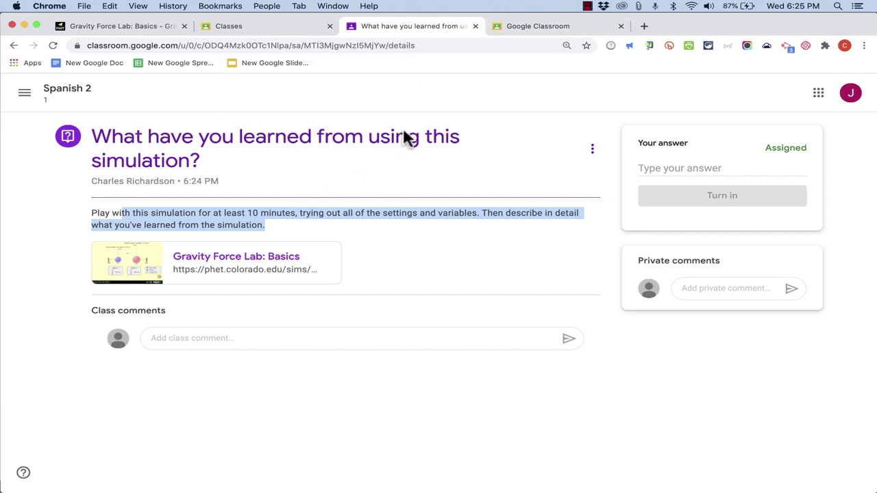
# Enter the answer "I learned that....." and post the private comment "I also learned much more, but then I forgot it."
pyautogui.click(671, 168)
pyautogui.write('I learned that.....')
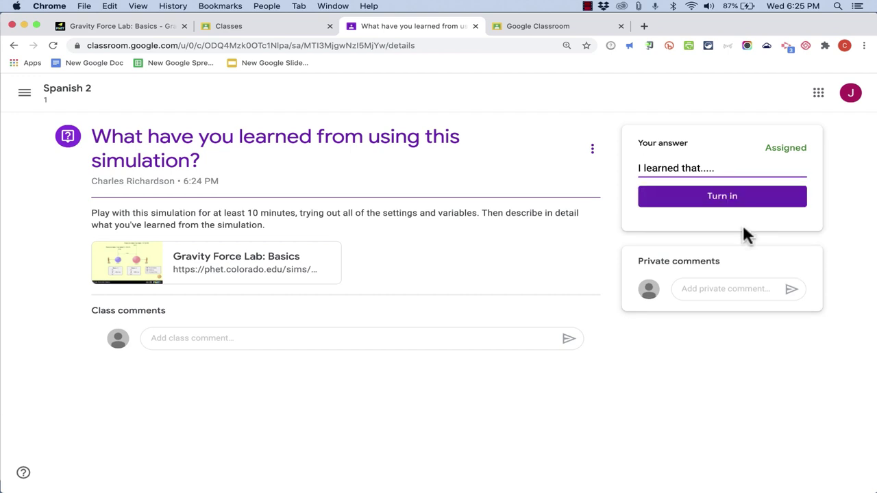
pyautogui.click(723, 289)
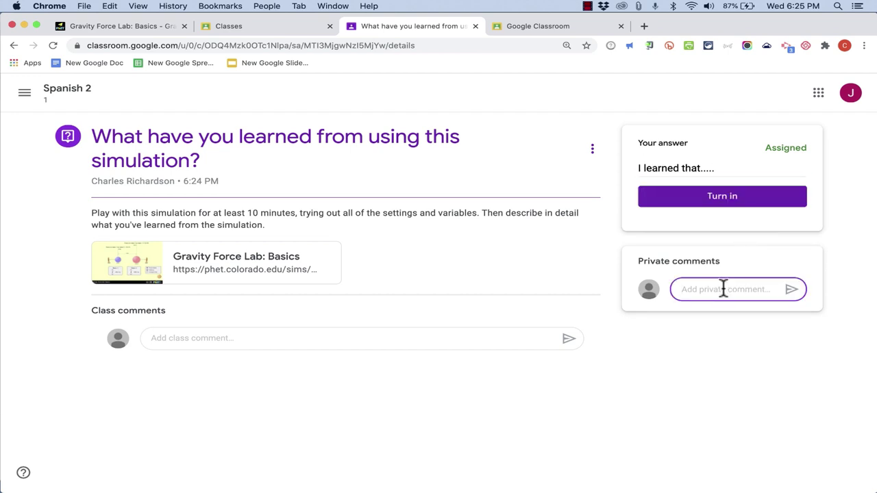
pyautogui.write('I also learned much more, but then I forgot it.')
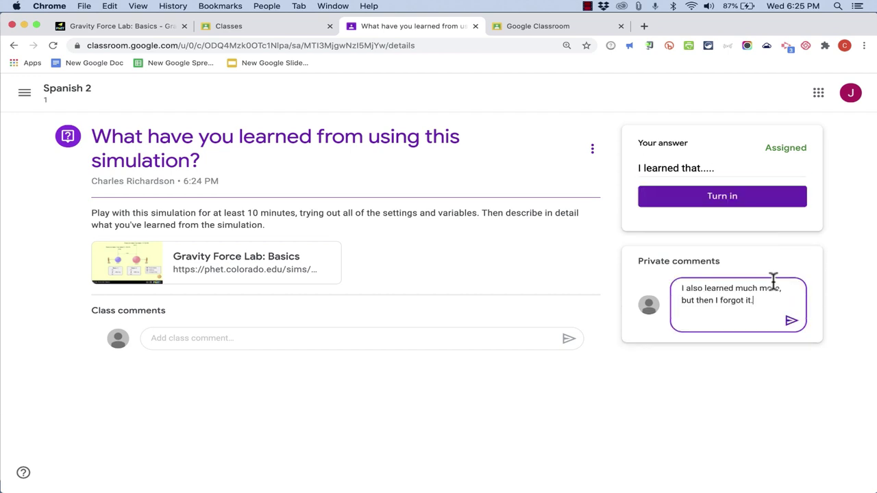
pyautogui.click(793, 322)
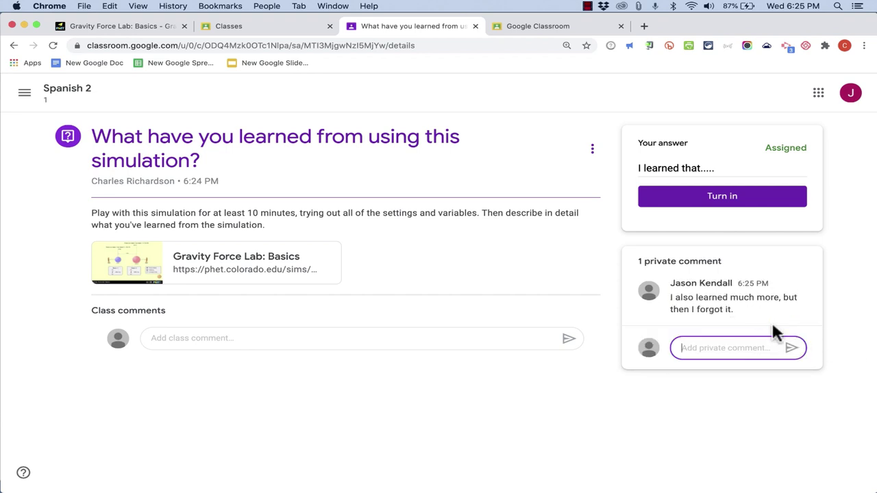
# Turn in the student's answer to the simulation question and confirm the submission
pyautogui.click(737, 196)
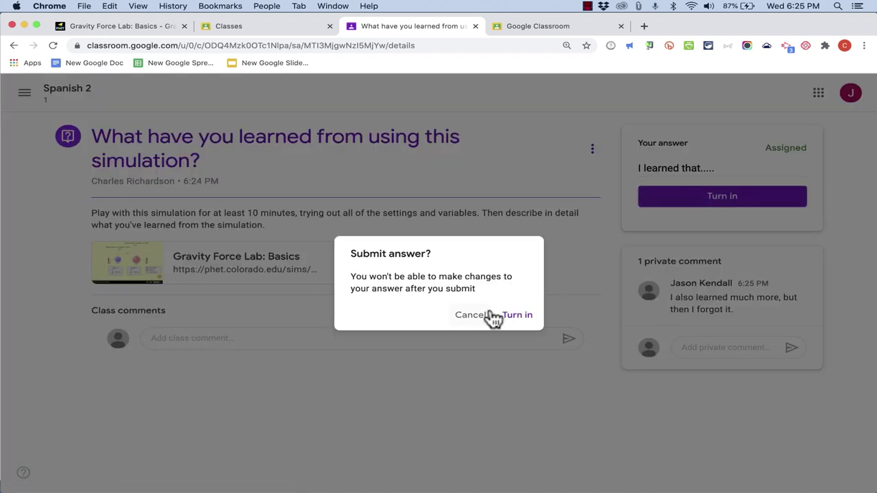
pyautogui.click(517, 316)
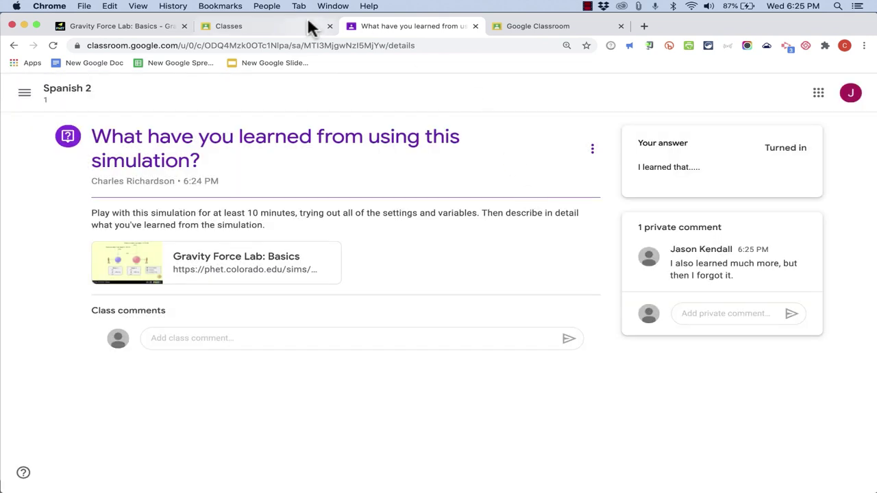
# Switch to the teacher account's Spanish 2 class and review the student's submitted answer and private comment on the simulation question
pyautogui.click(297, 27)
pyautogui.click(502, 185)
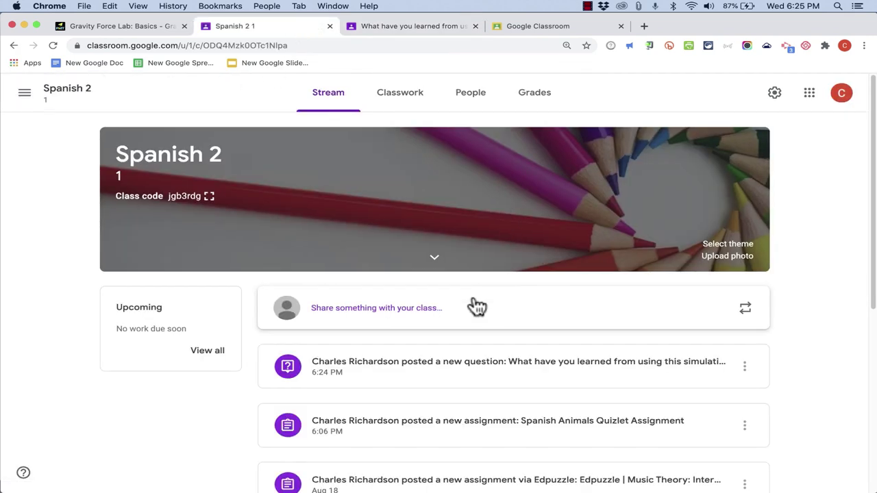
pyautogui.click(442, 365)
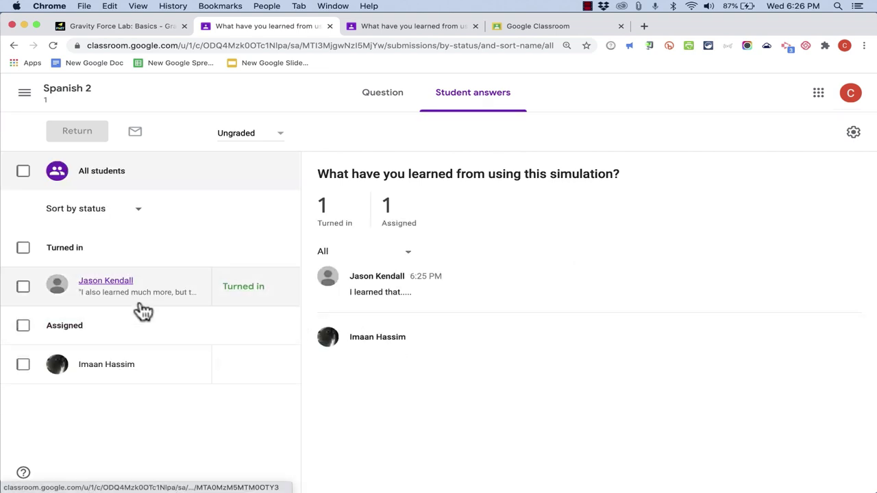
pyautogui.click(245, 286)
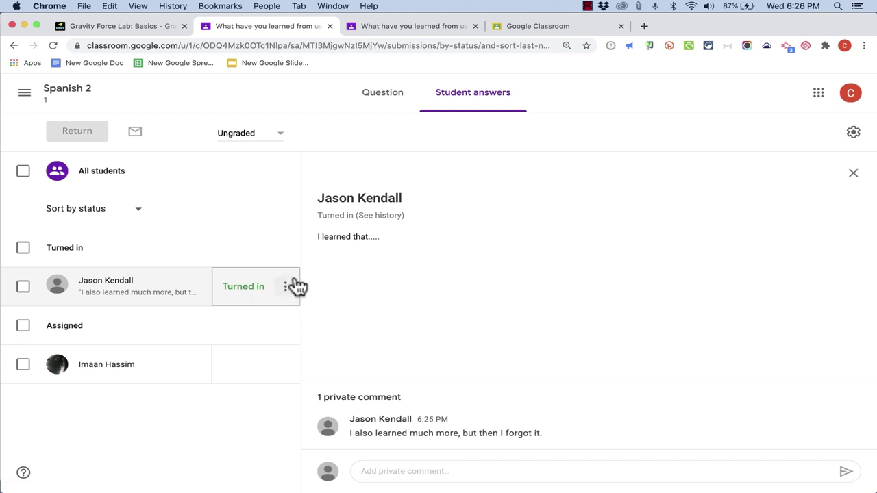
pyautogui.moveTo(348, 237); pyautogui.dragTo(415, 274)
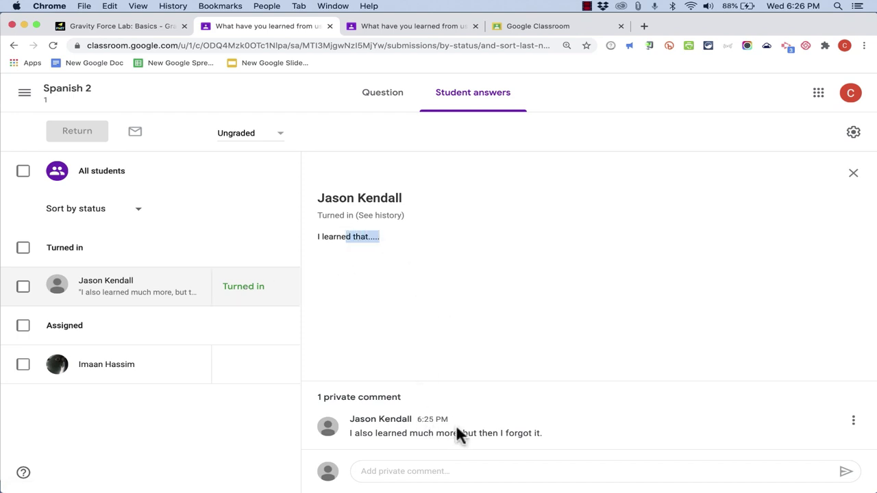
# Return to the Gravity Force Lab: Basics page on the PhET website
pyautogui.click(137, 24)
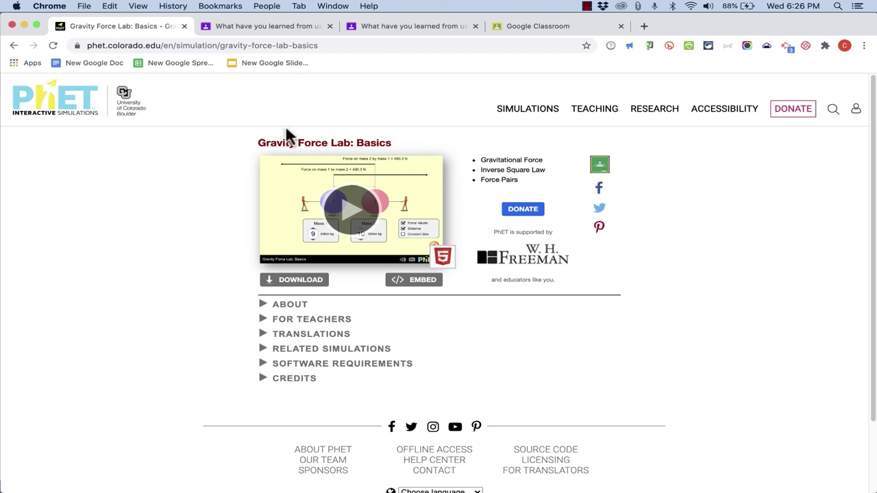
pyautogui.click(531, 27)
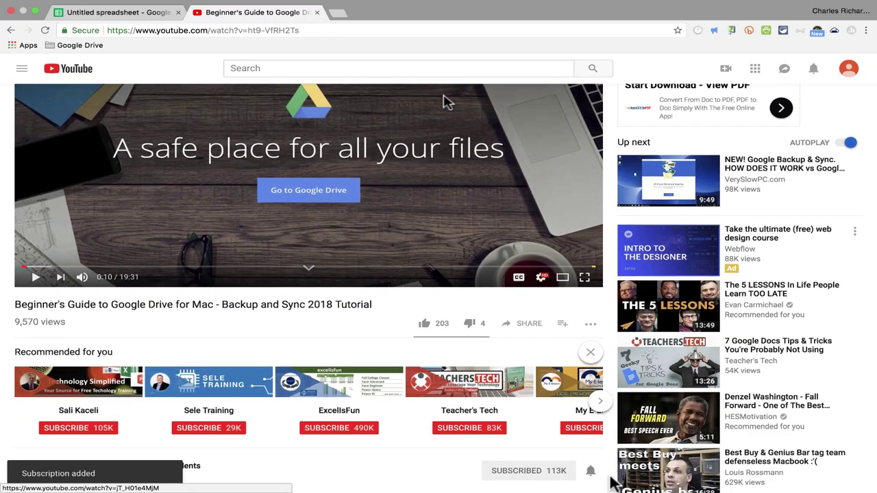
pyautogui.scroll(-2, 612, 483)
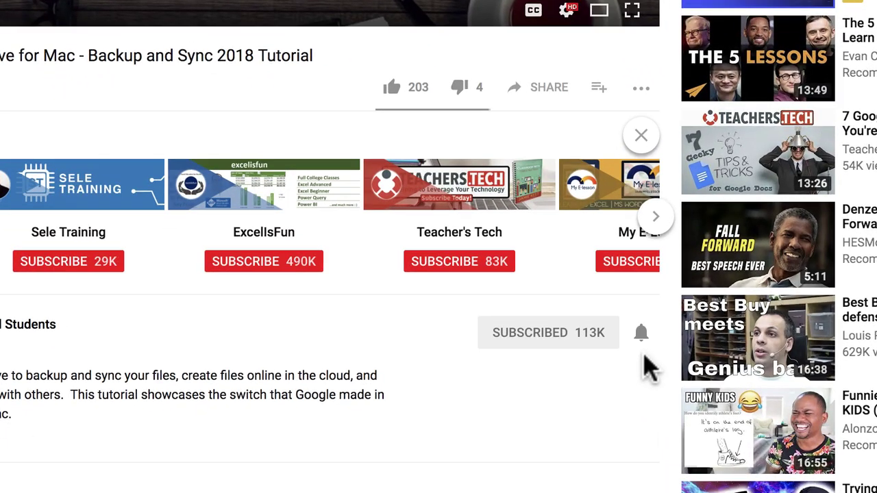